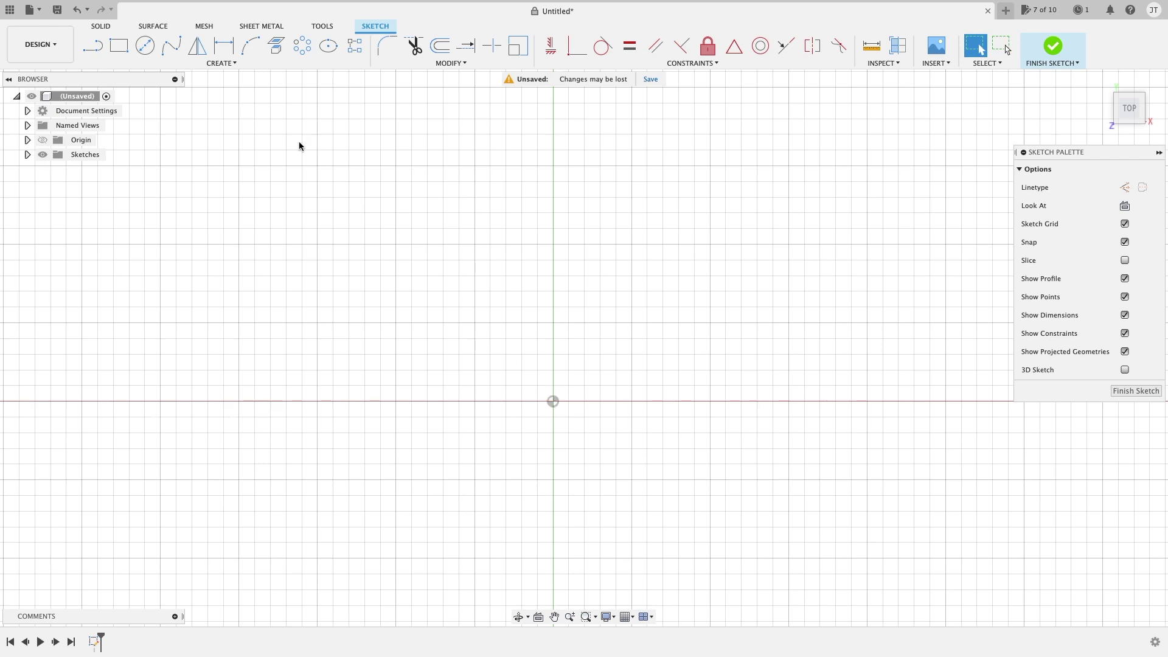
Start a Circumscribed Polygon from the Create menu and centre it on the sketch origin.
left_click(229, 62)
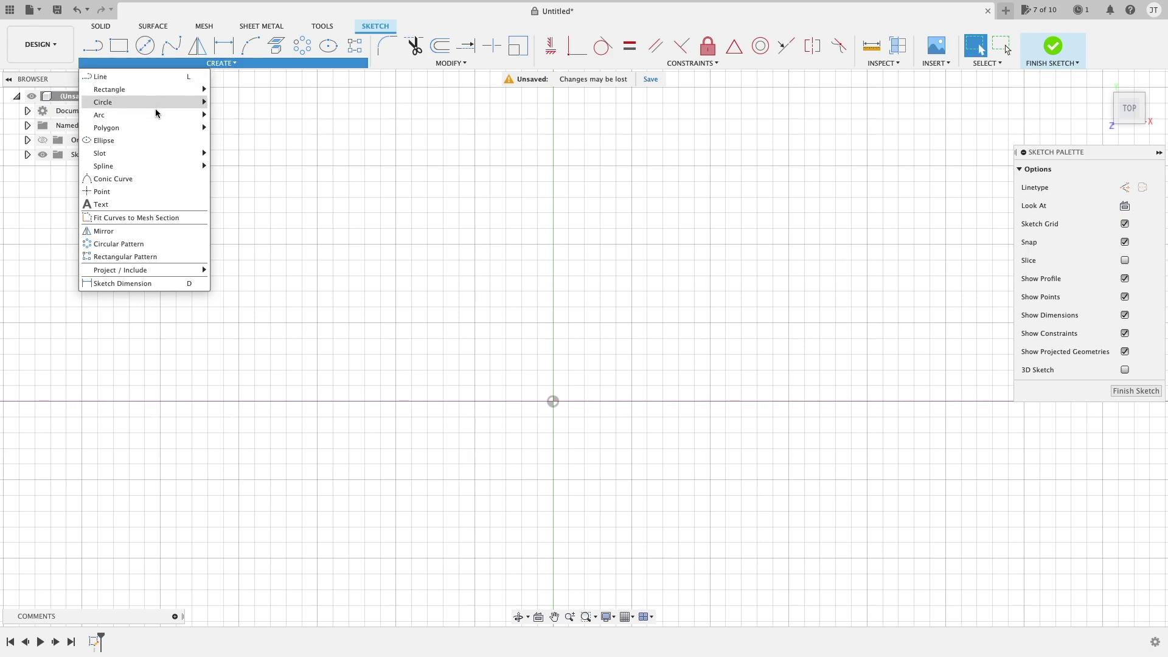
mouse_move(150, 132)
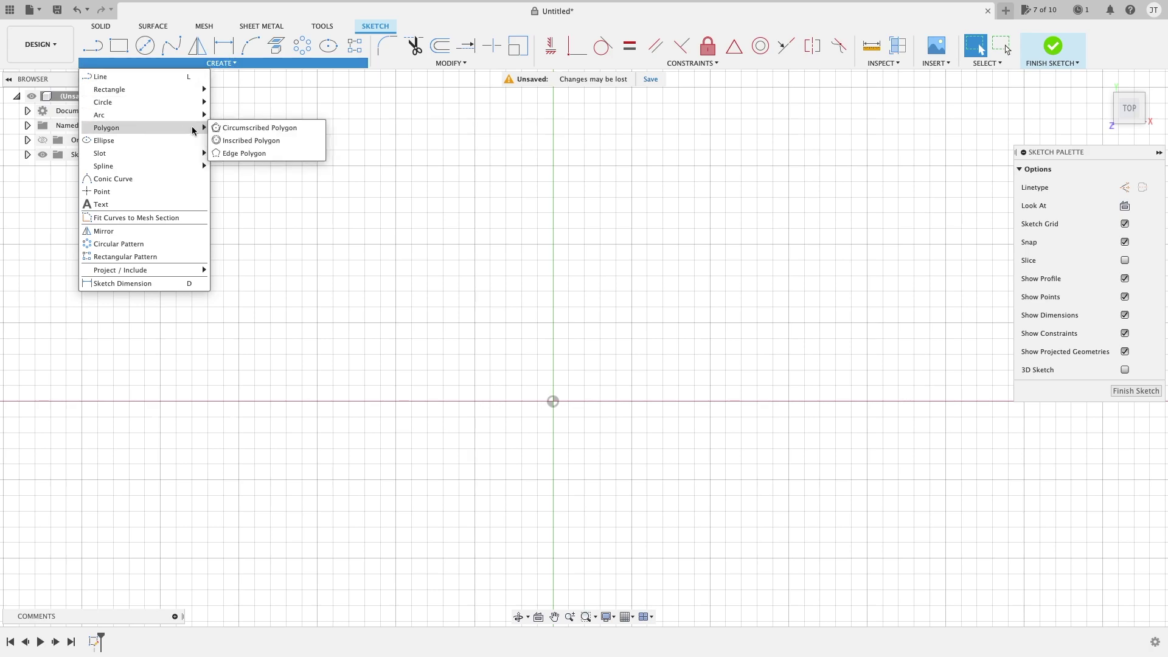
left_click(281, 129)
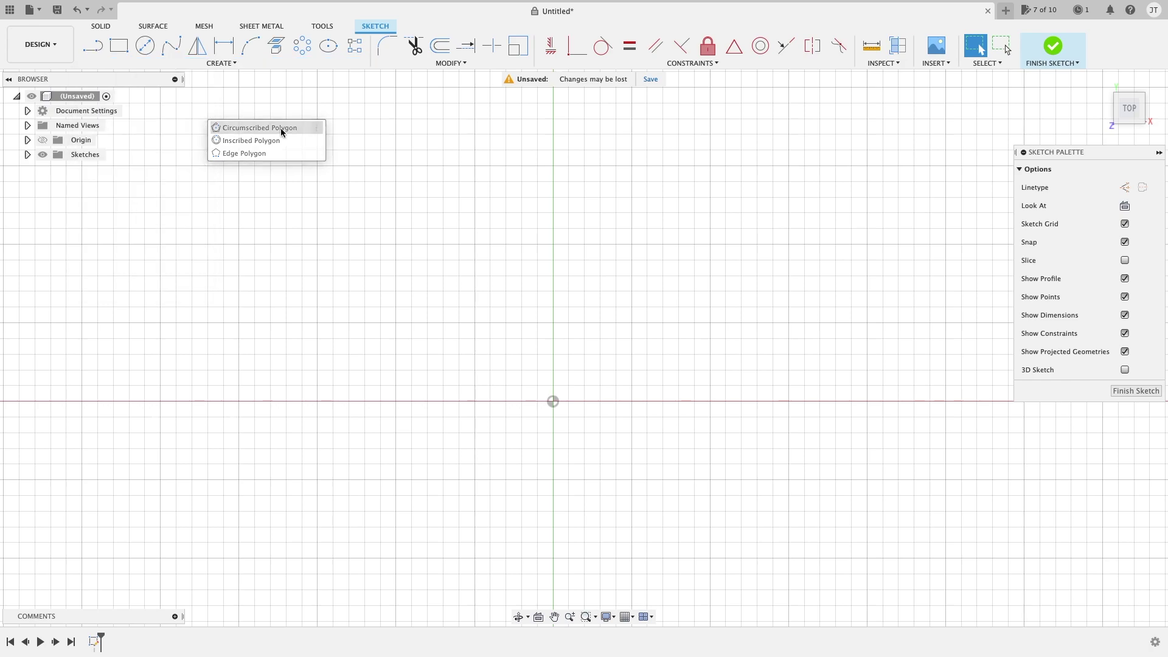
left_click(553, 401)
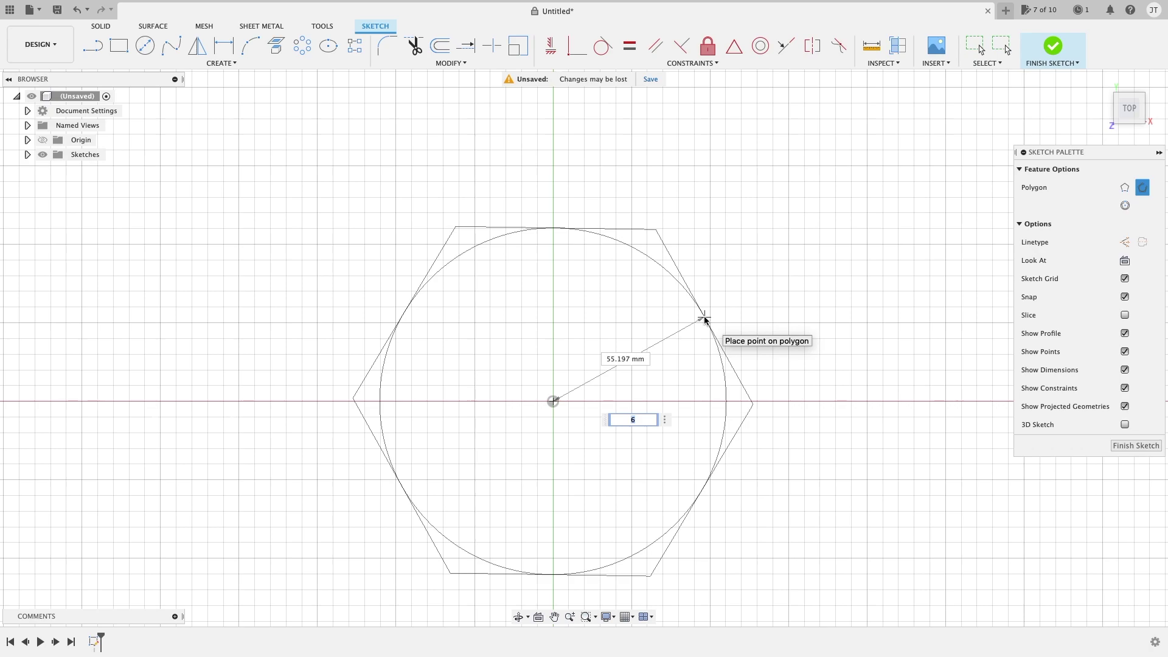
Keep 6 sides and place the circumscribed hexagon at a 55.197 mm radius.
scroll(704, 318, "up", 2)
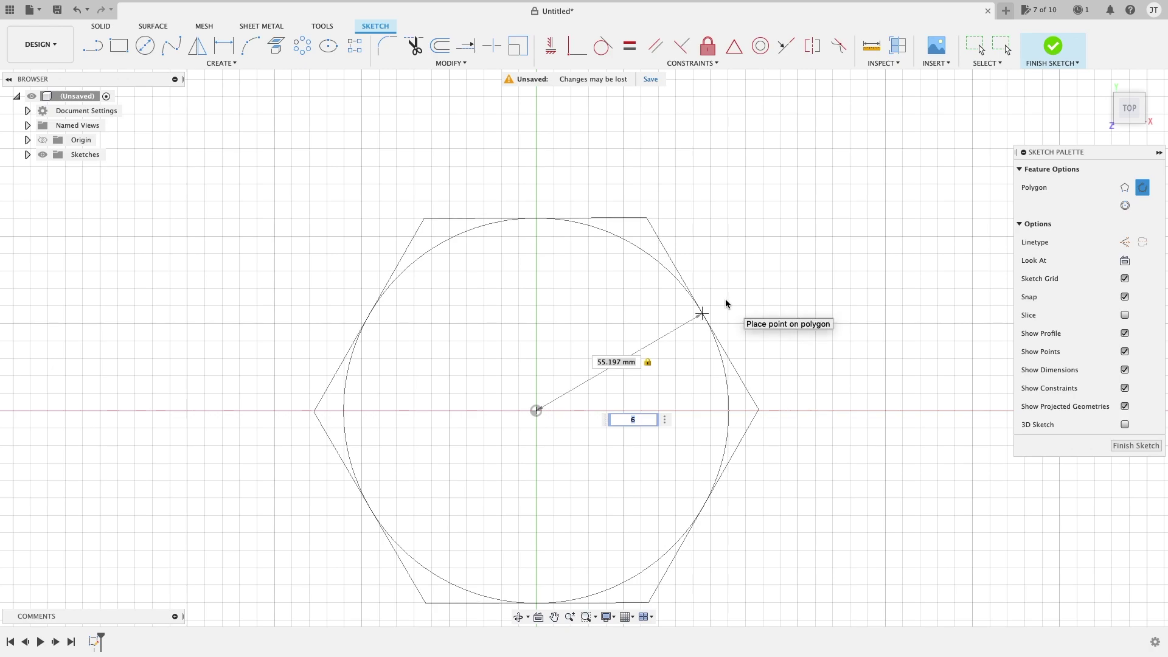
middle_click_drag(725, 303, 748, 235)
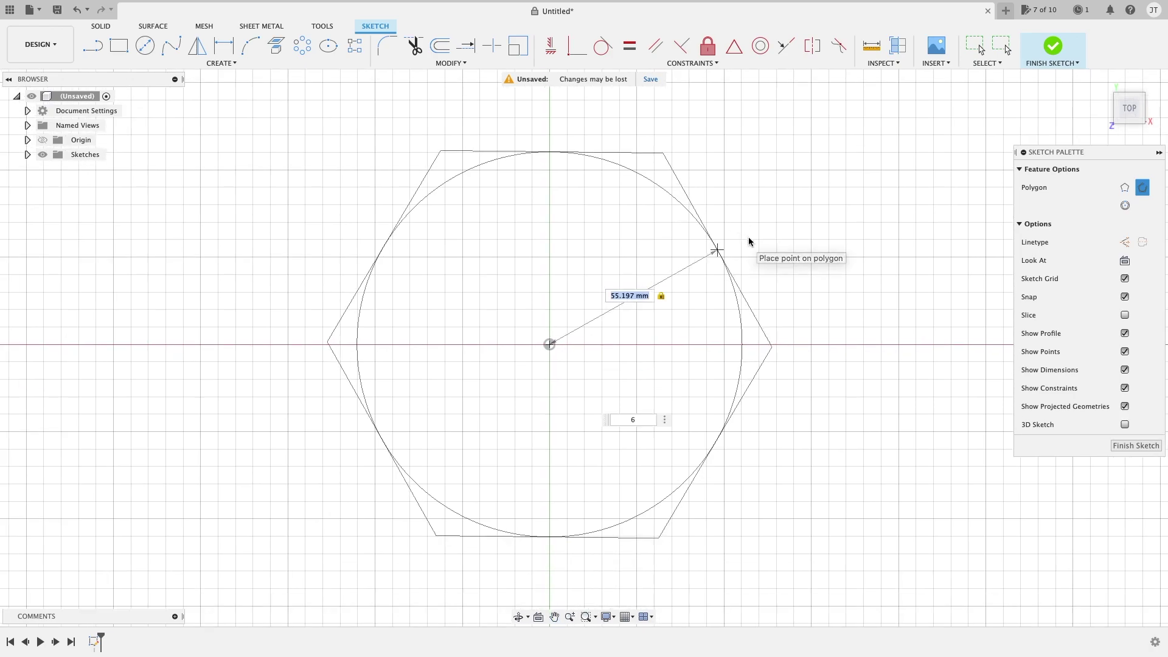
key("Tab")
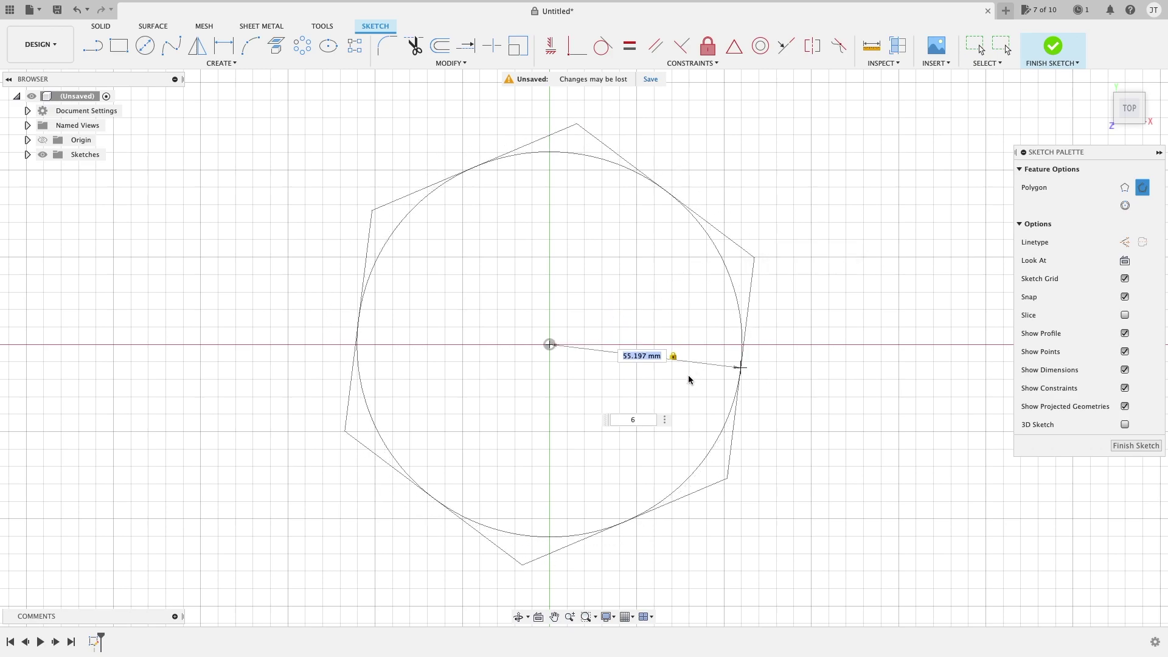
left_click(624, 420)
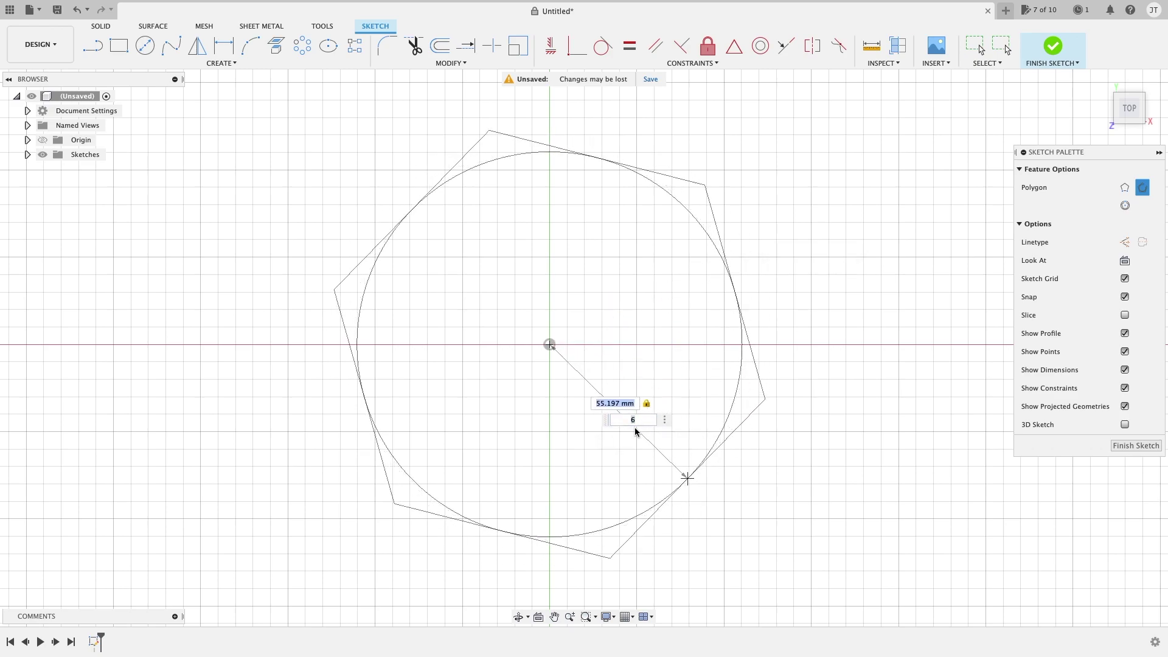
double_click(634, 419)
key("BackSpace")
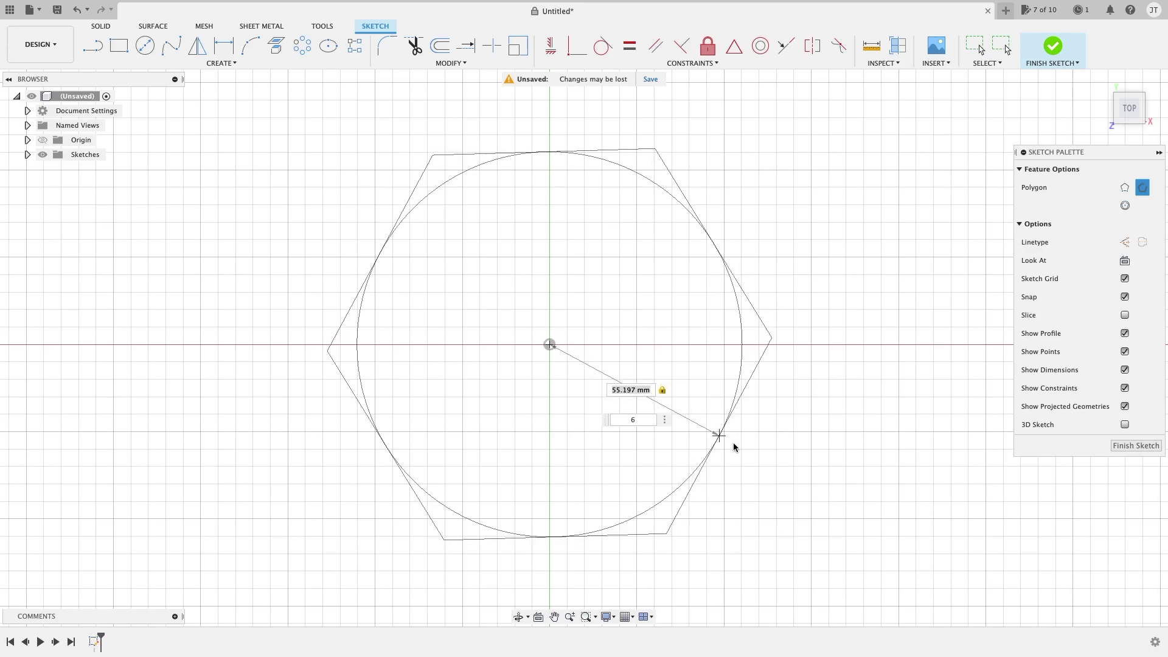
left_click(735, 447)
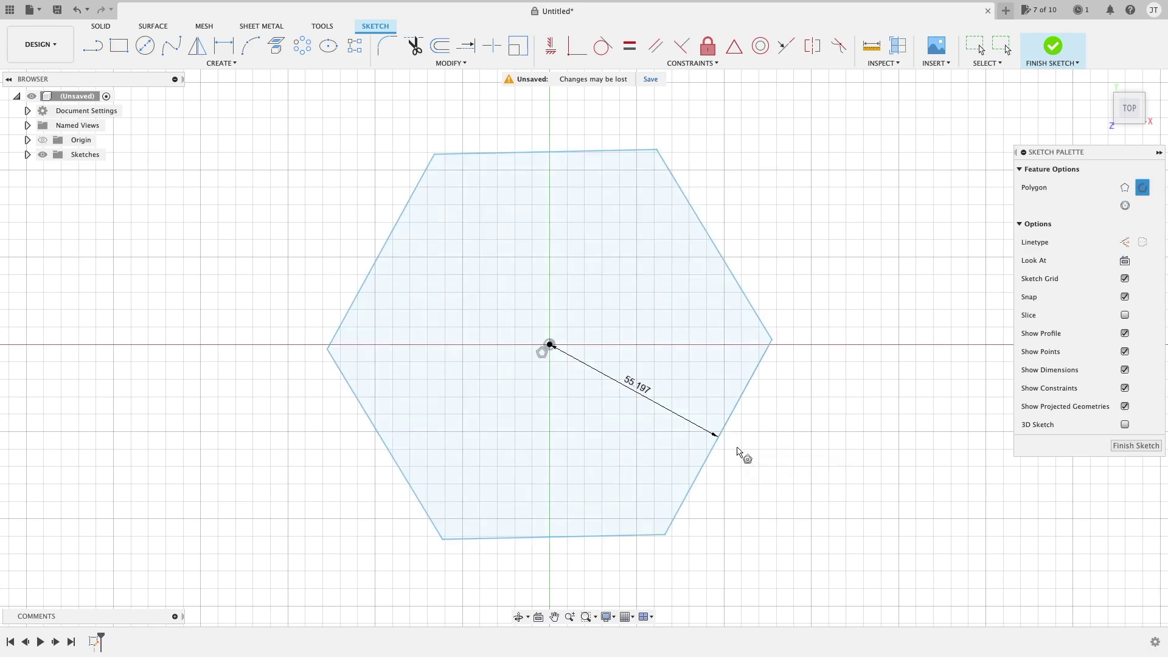
Draw a circle centred on the origin, tangent to the hexagon's sides, 55.197 in diameter.
key("Escape")
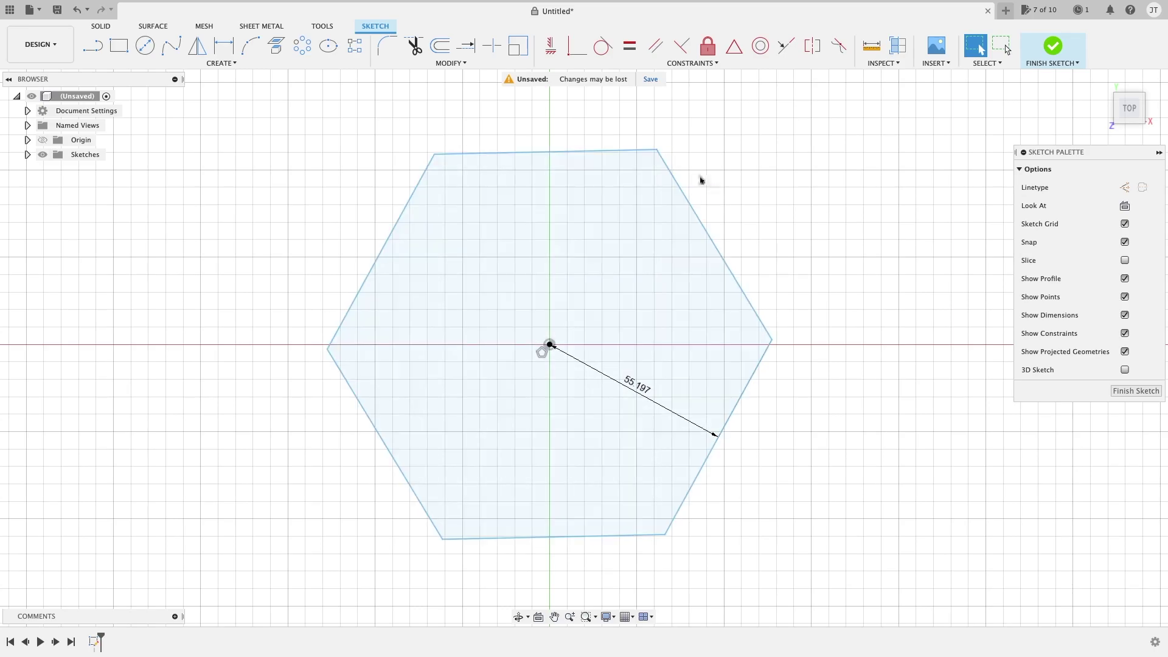
key("c")
left_click(550, 344)
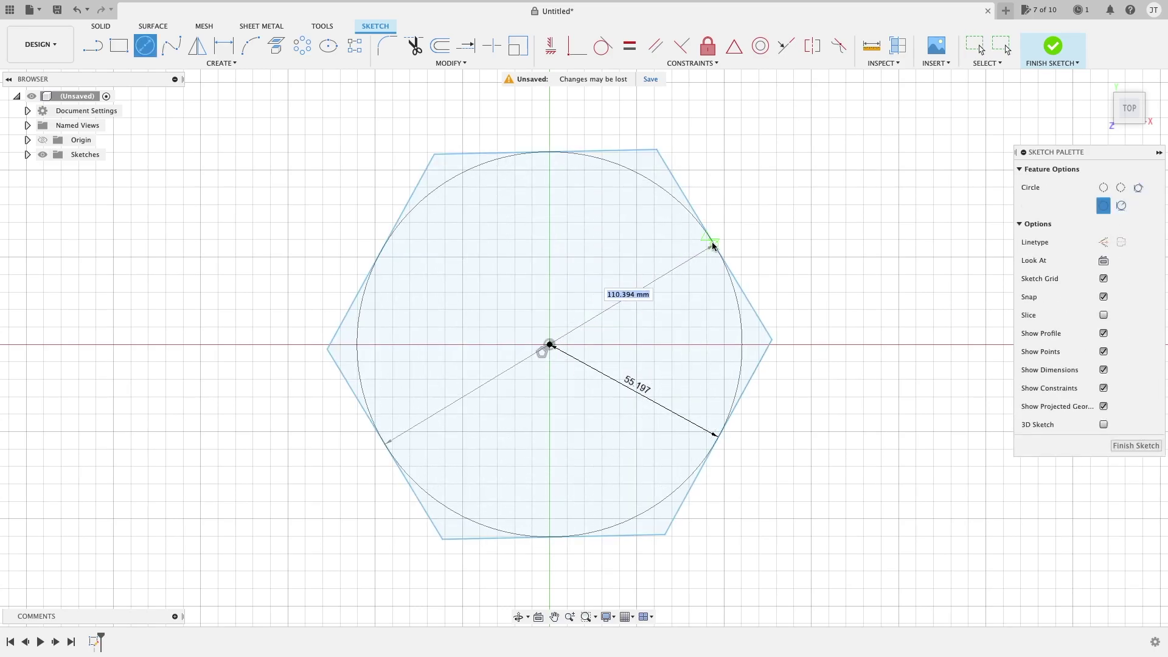
left_click(713, 246)
key("Escape")
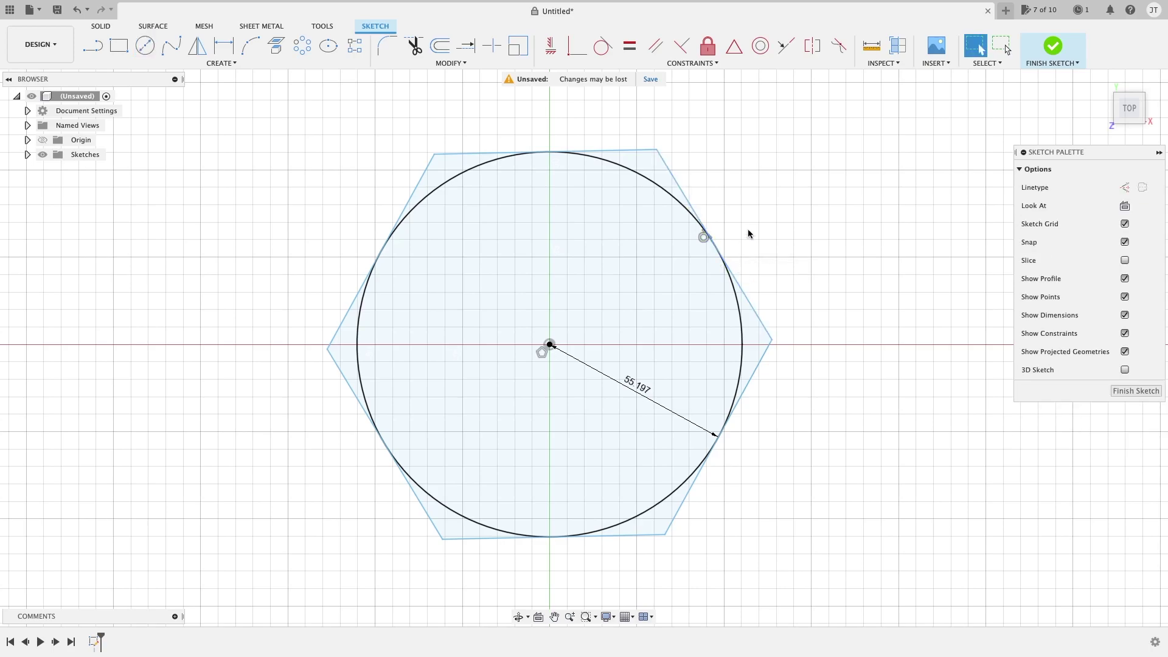
scroll(748, 231, "down", 3)
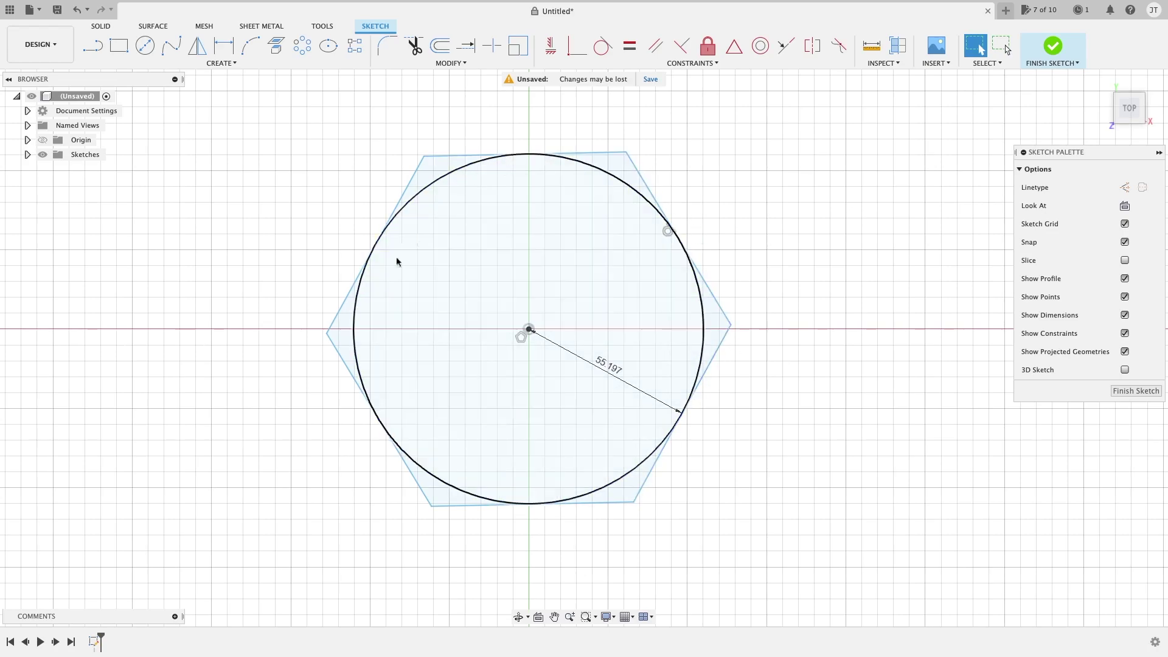
scroll(604, 279, "down", 3)
Draw an inscribed hexagon centred on the horizontal axis, right of the first shape.
middle_click_drag(737, 243, 495, 235)
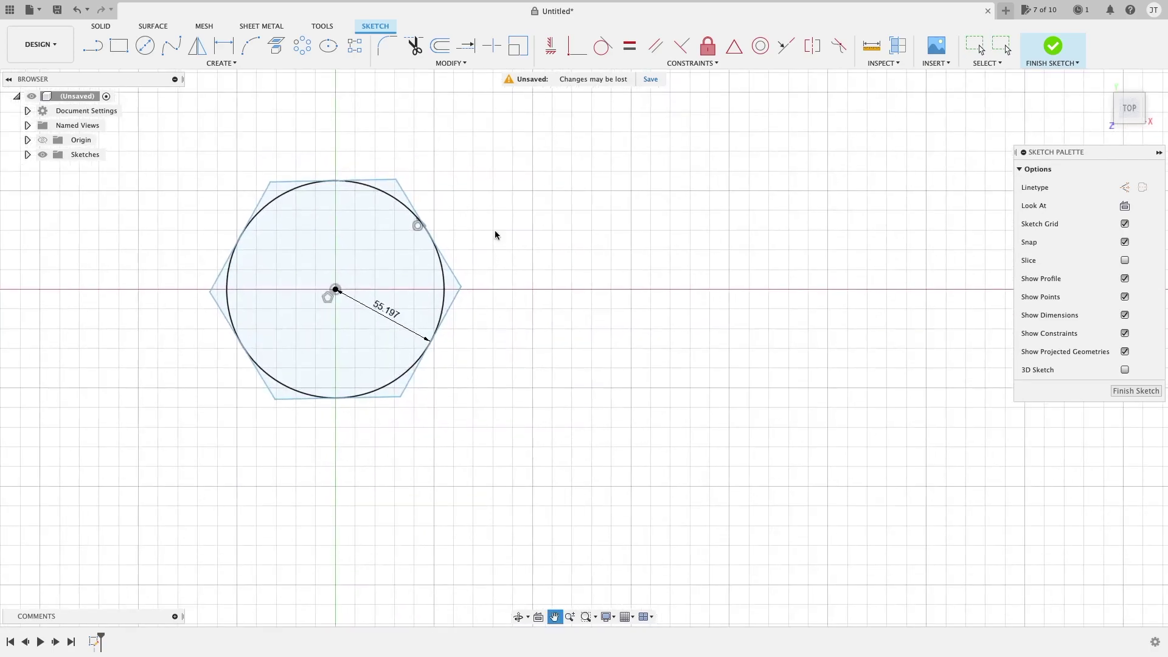
left_click(242, 63)
mouse_move(162, 127)
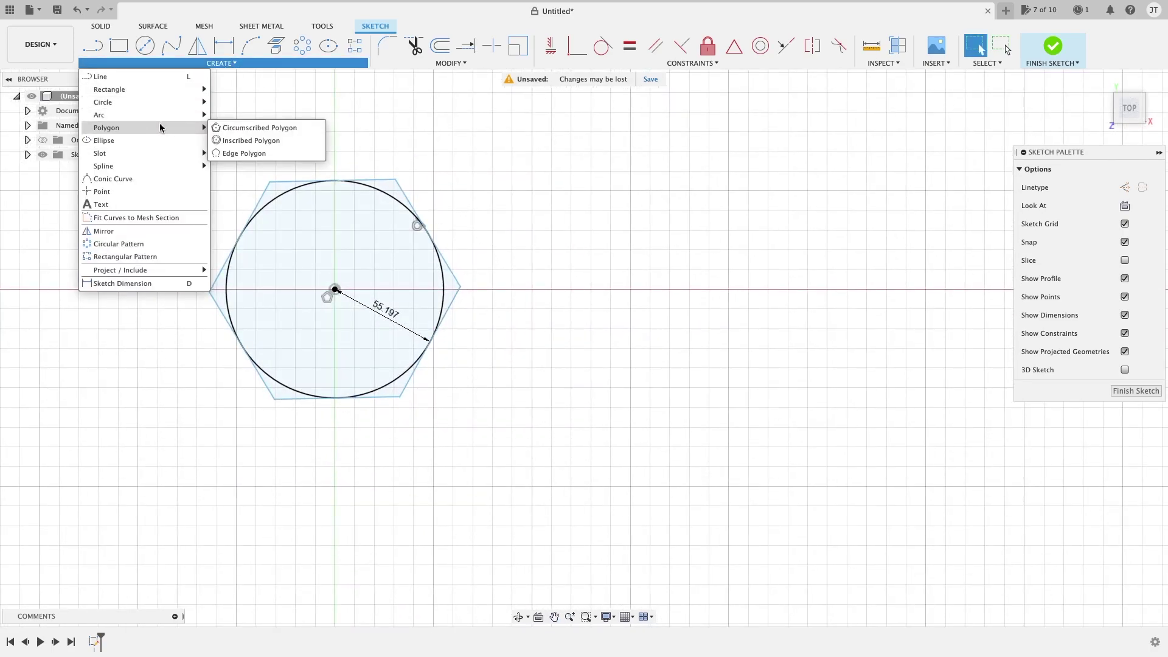
left_click(281, 140)
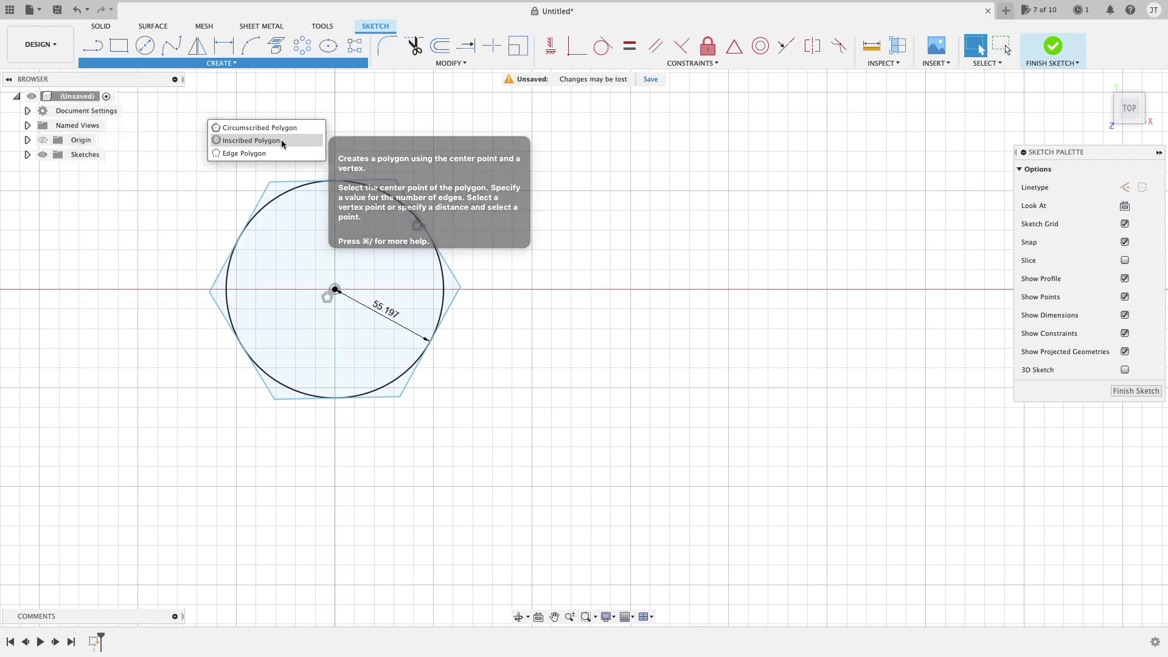
left_click(669, 289)
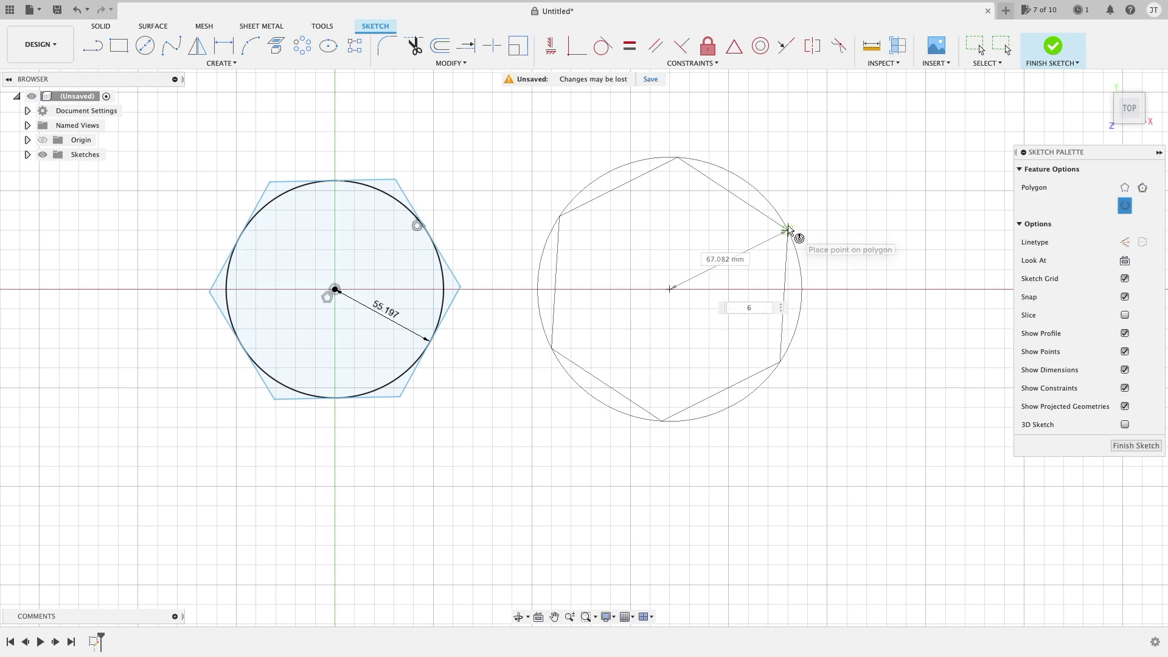
left_click(788, 229)
key("Escape")
Add a circle centred on the second hexagon that passes through its corners.
key("c")
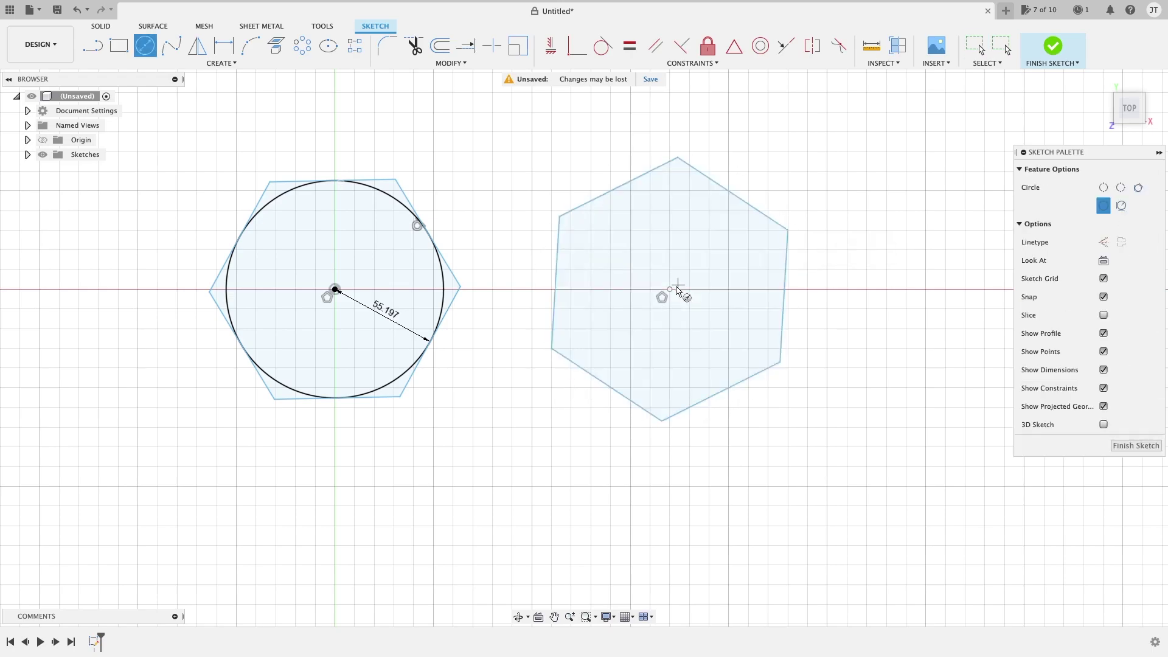
left_click(669, 289)
left_click(678, 155)
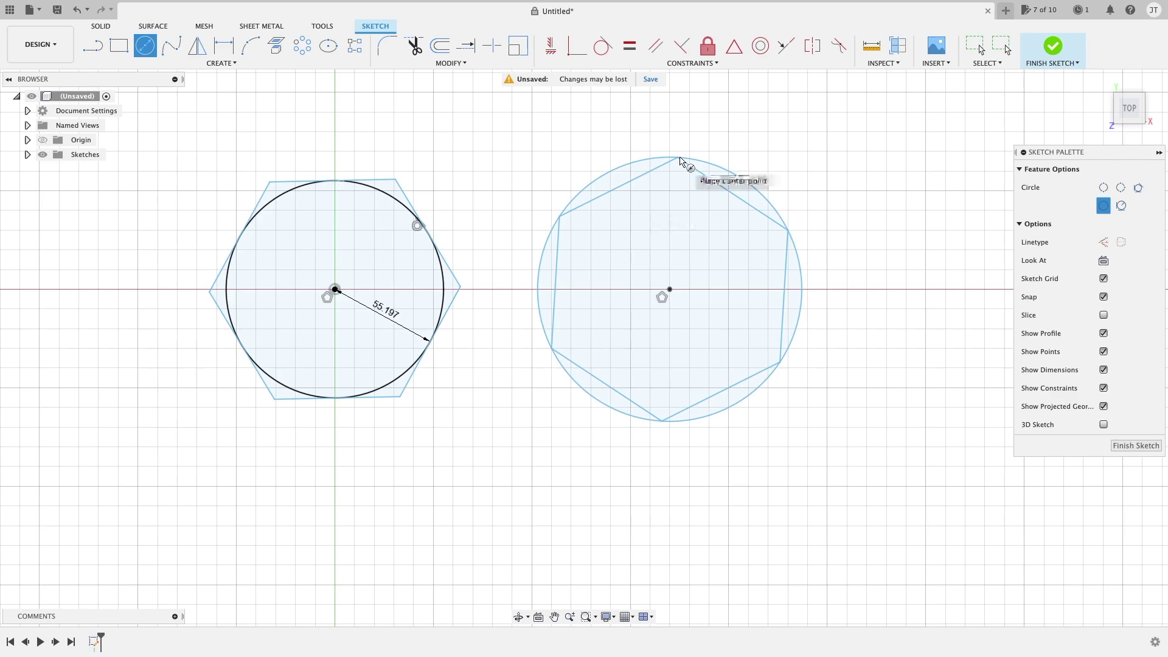
key("Escape")
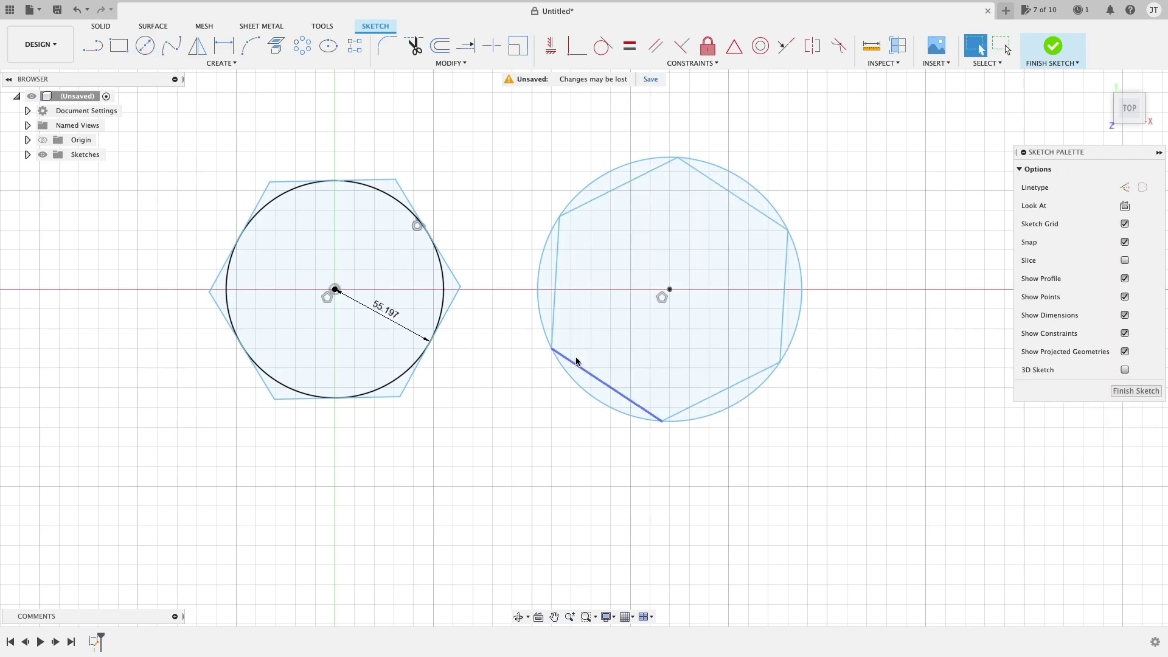
Draw a diameter line across the left circle.
key("l")
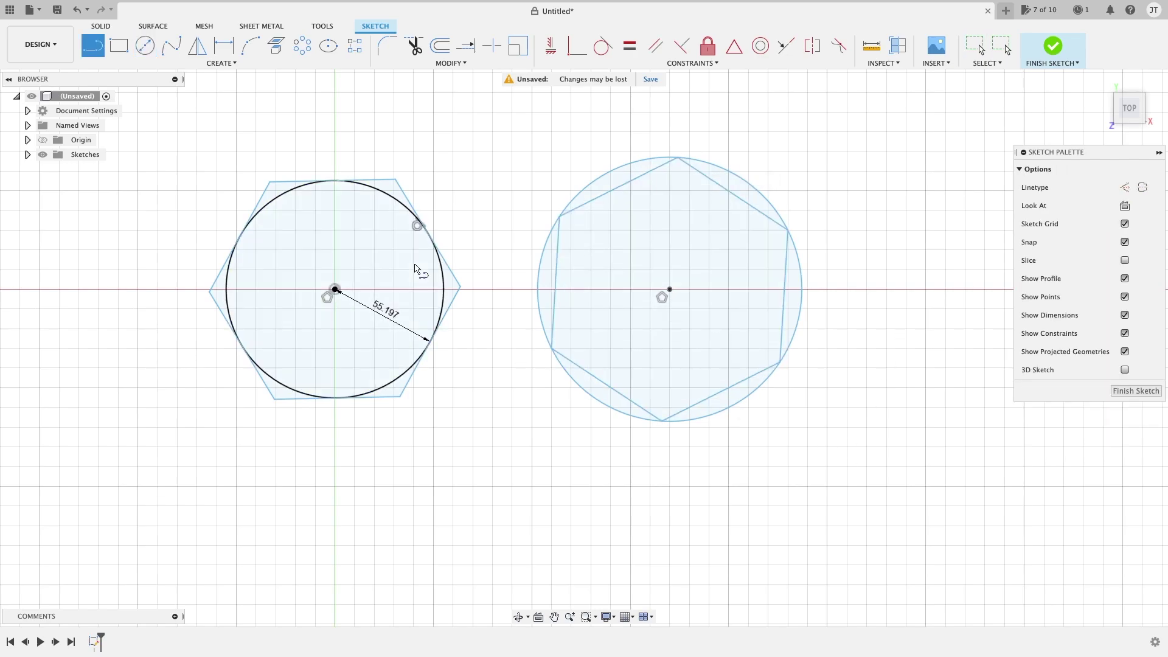
left_click(241, 345)
left_click(428, 234)
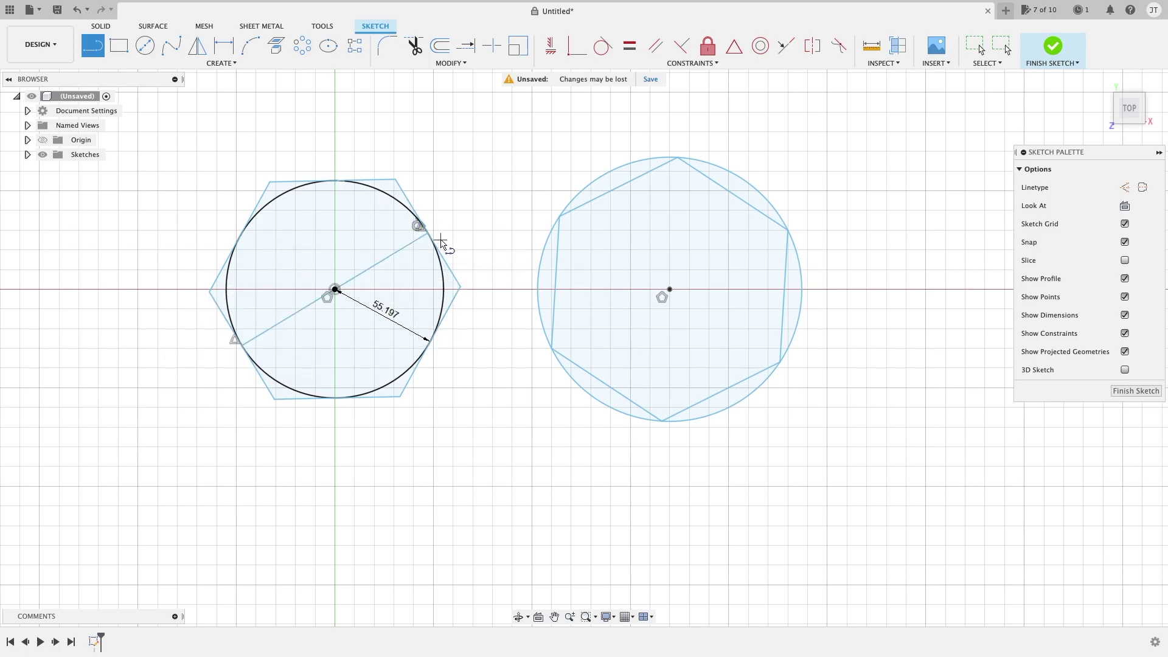
key("Escape")
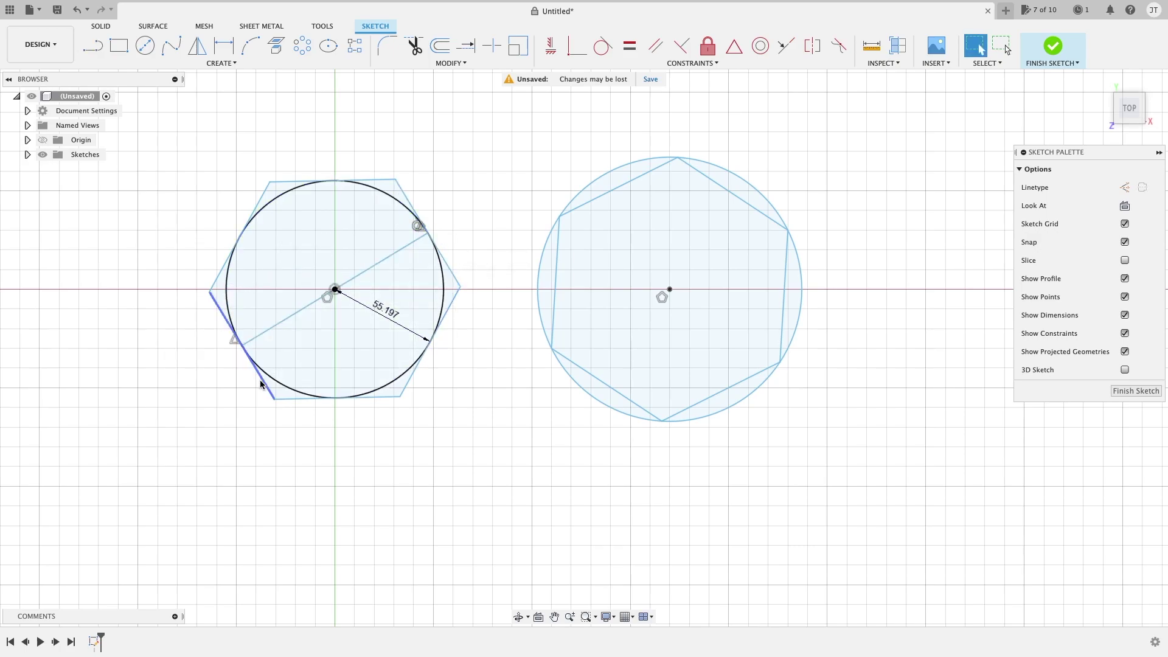
Try dimensioning the diameter line, then cancel the over-constraining dimension.
key("d")
left_click(389, 257)
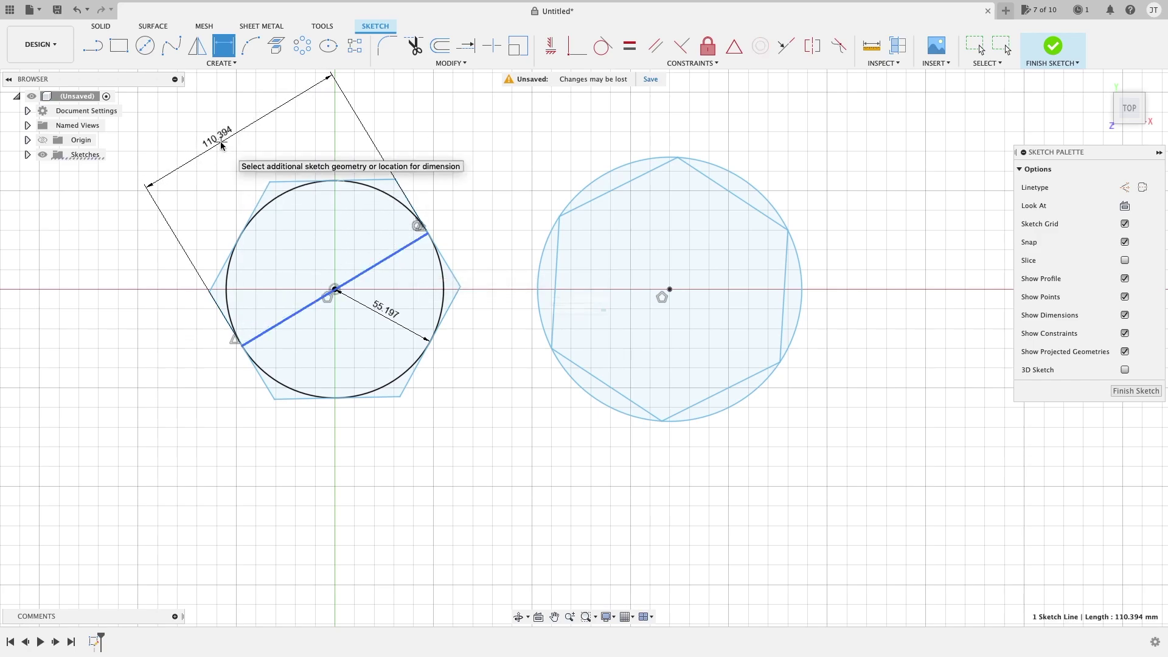
left_click(221, 144)
left_click(668, 334)
key("Escape")
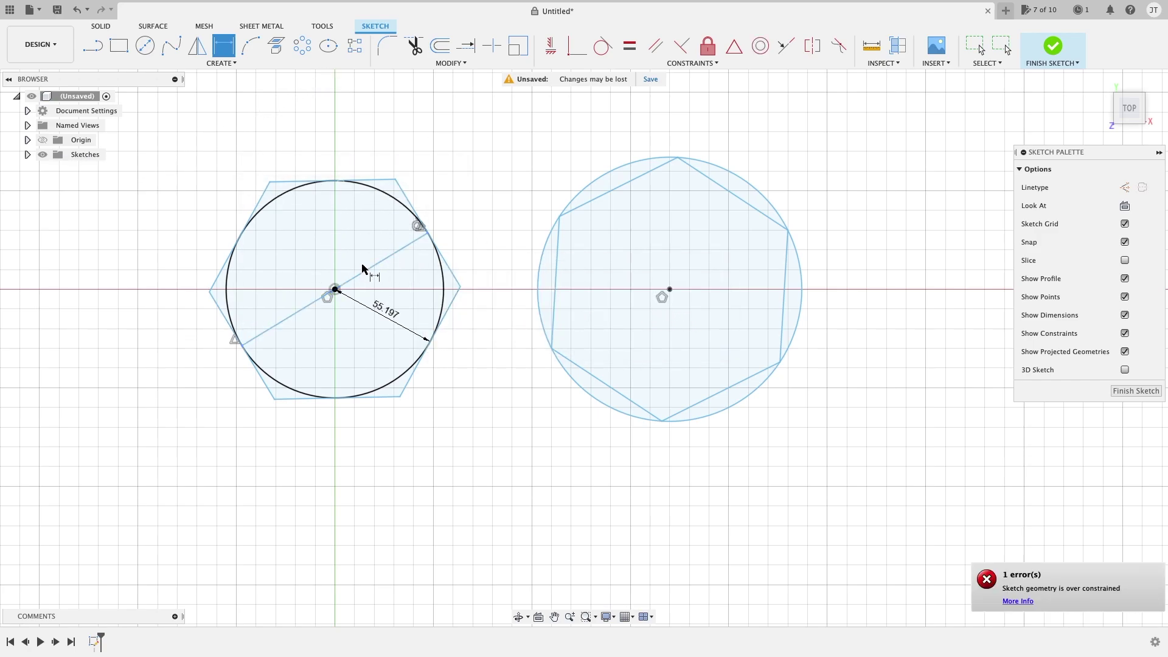
Draw a diagonal of about 134.164 mm joining the second hexagon's opposite corners.
middle_click_drag(967, 338, 823, 386)
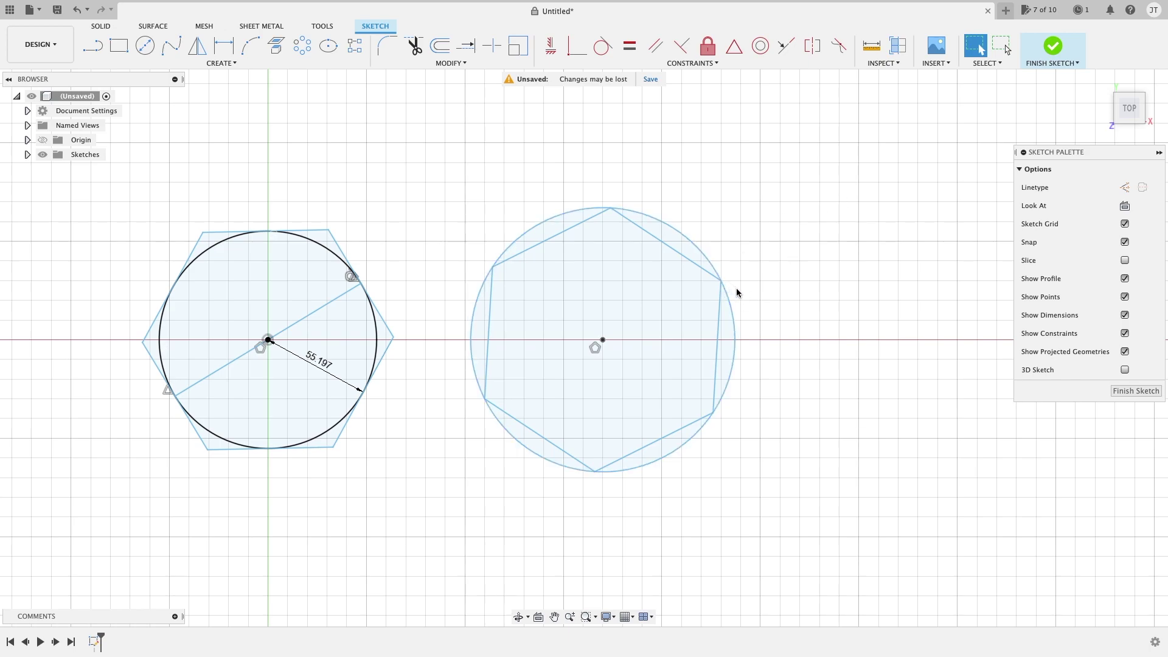
key("l")
left_click(722, 281)
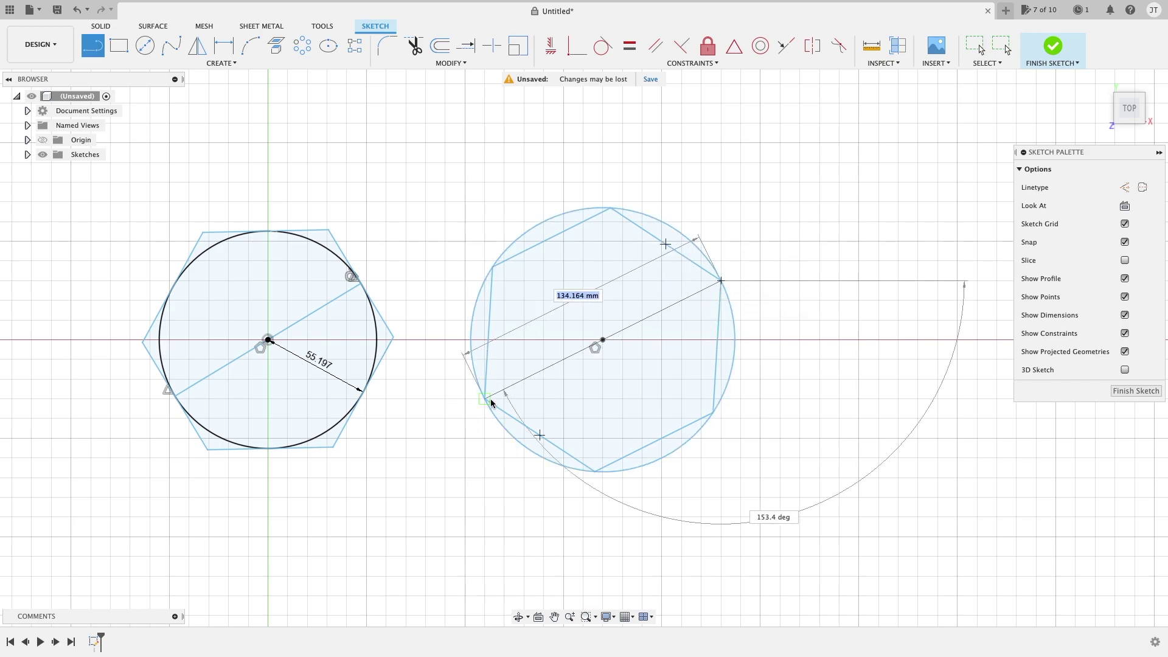
left_click(487, 400)
key("Escape")
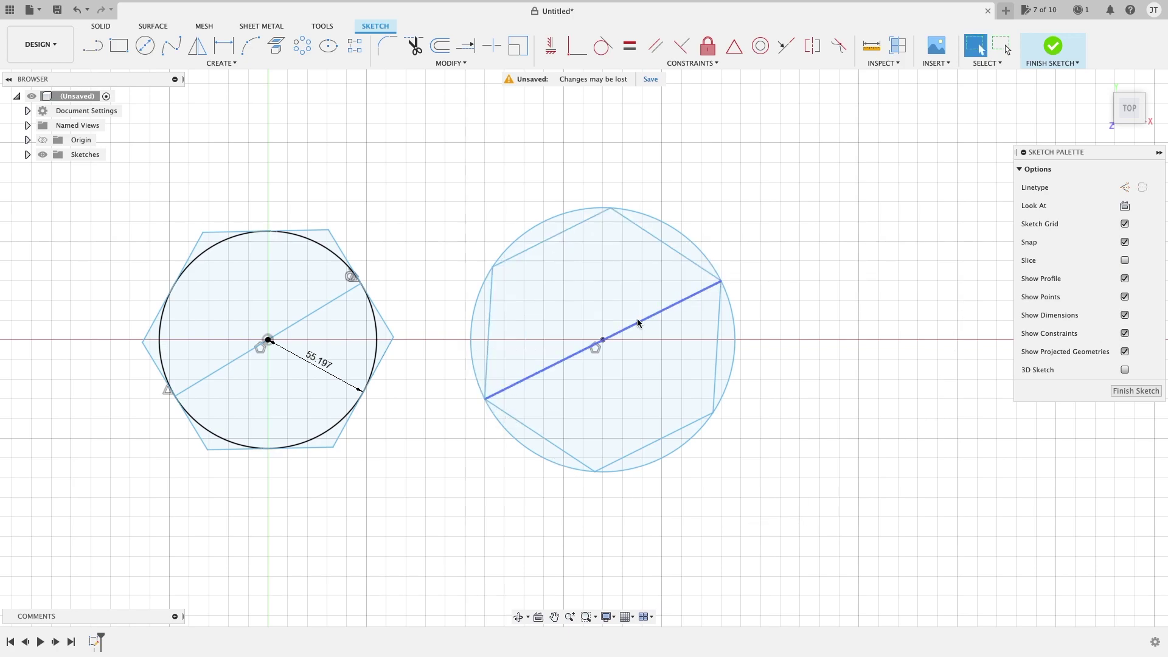
scroll(782, 318, "down", 2)
middle_click_drag(782, 318, 368, 308)
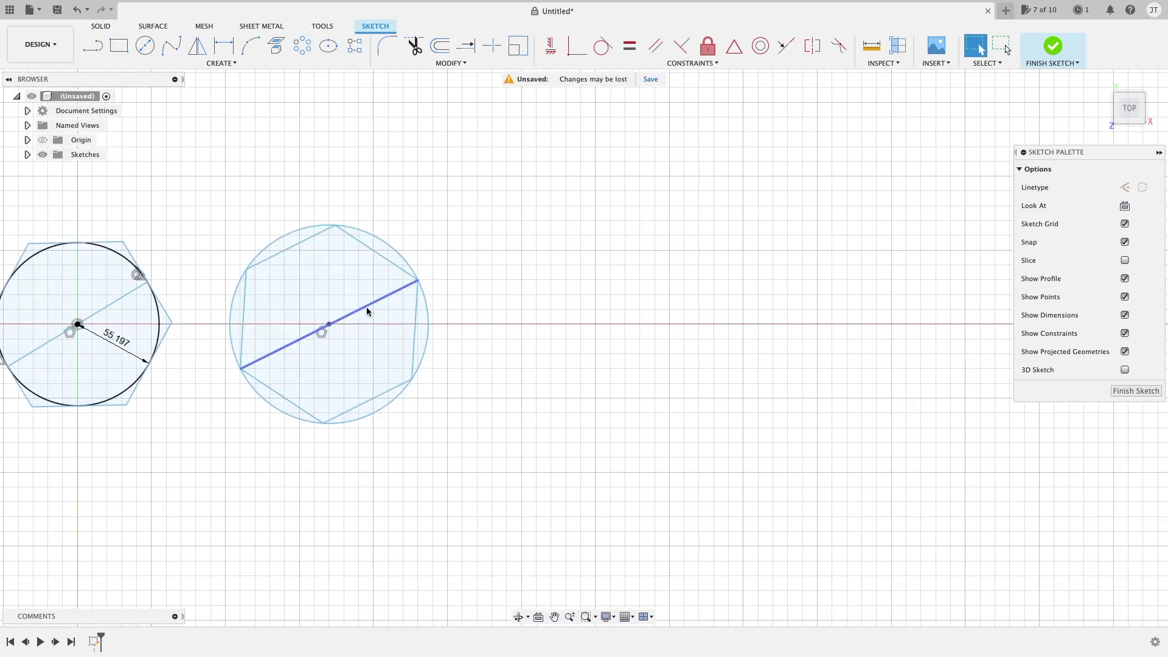
Start an Edge Polygon with its edge defined by two points on the horizontal axis.
left_click(226, 63)
mouse_move(201, 128)
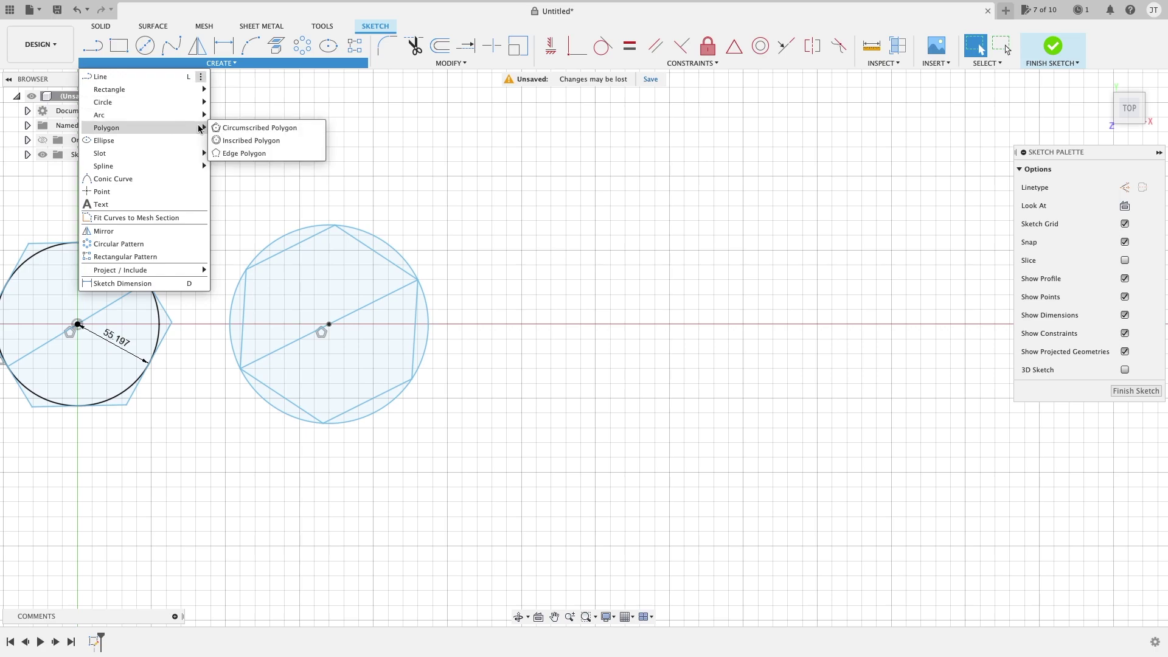
left_click(245, 154)
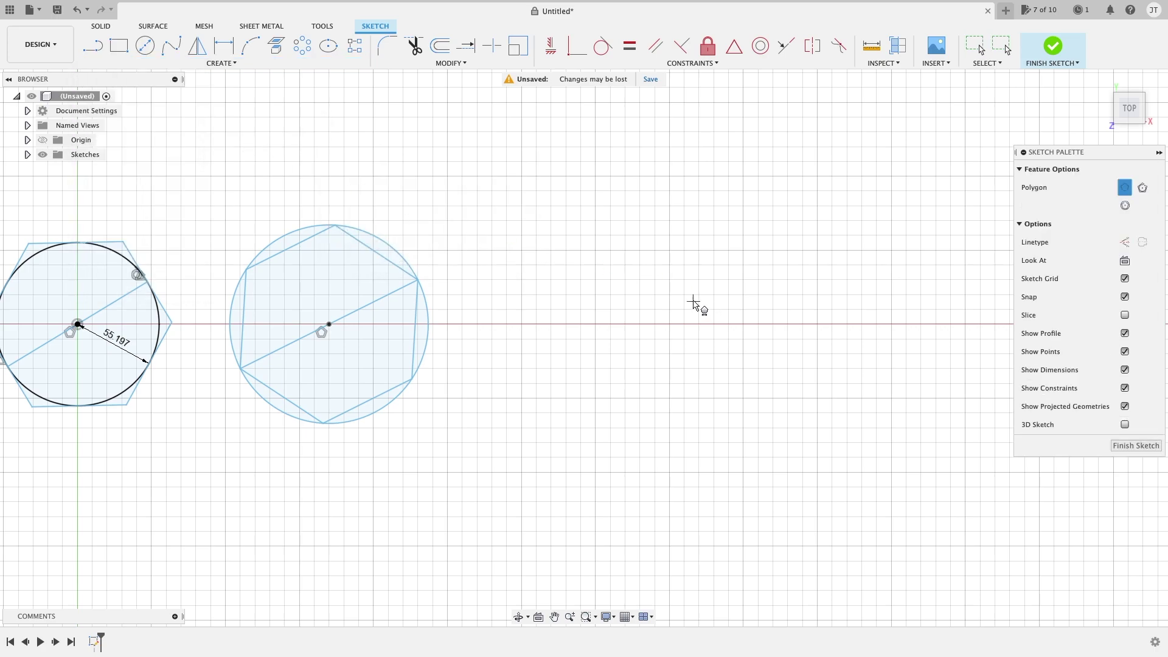
left_click(595, 323)
left_click(891, 324)
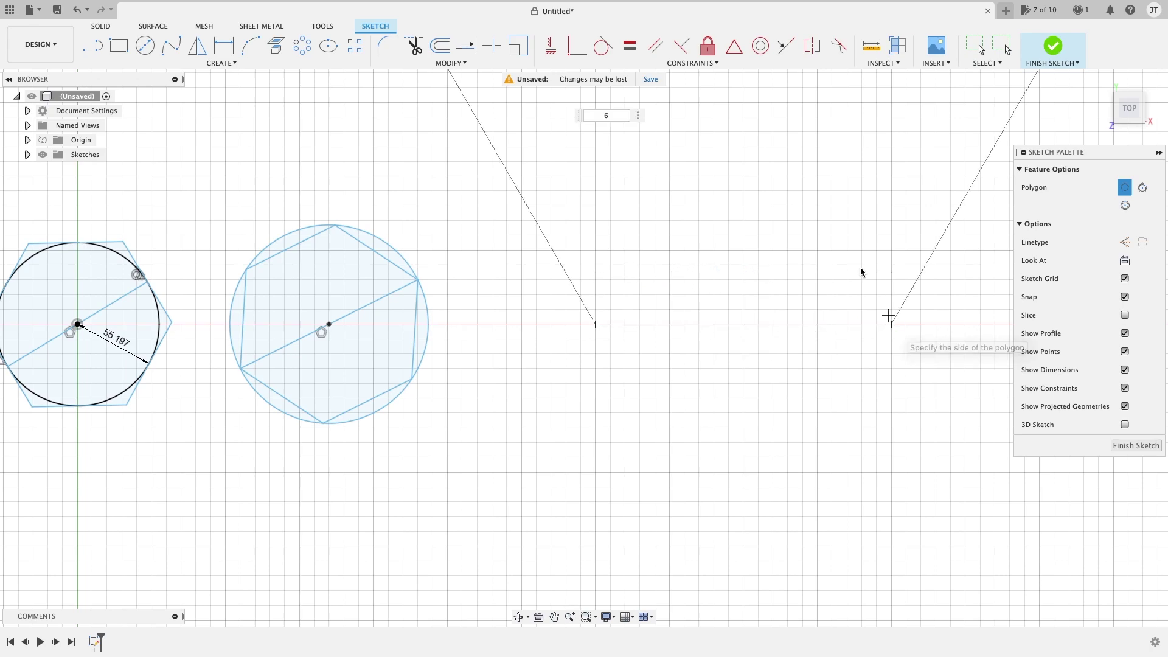
Set the edge polygon to 15 sides and place it above the edge.
left_click(839, 237)
middle_click_drag(839, 237, 793, 413)
scroll(793, 414, "down", 1)
scroll(792, 413, "down", 3)
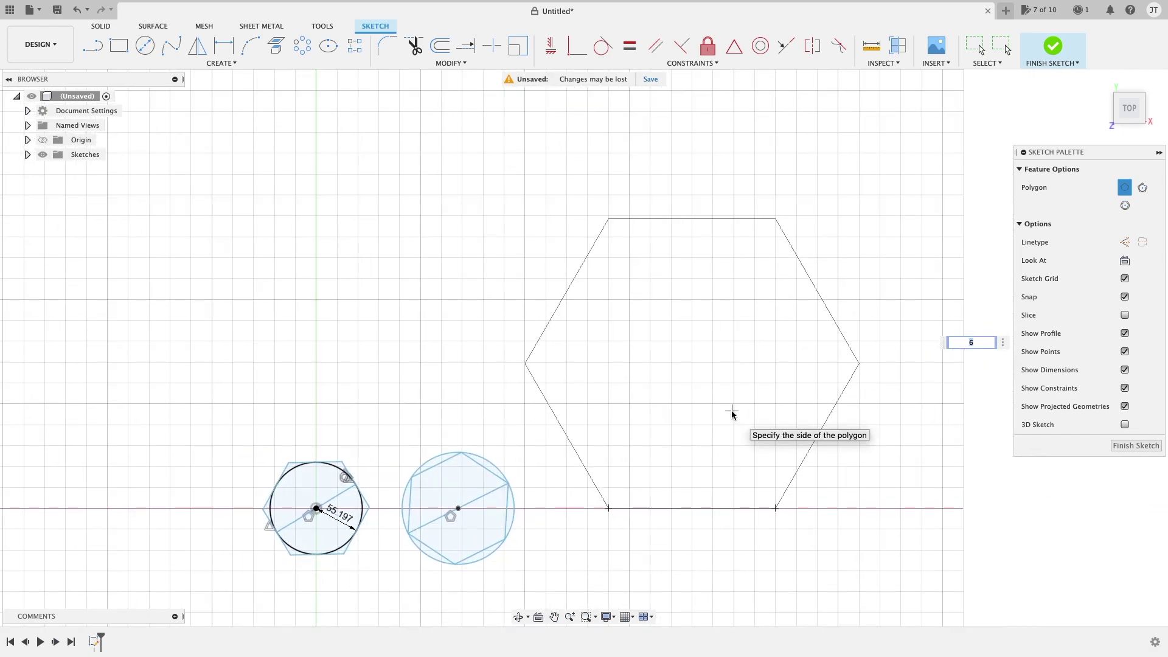
key("Tab")
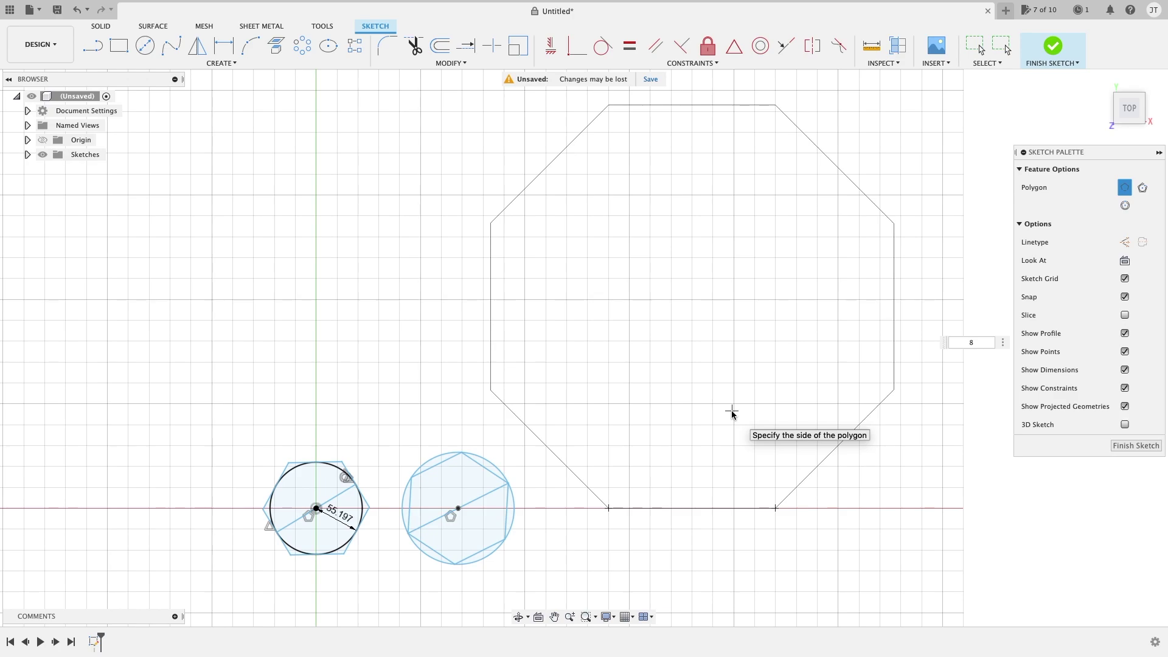
key("Tab")
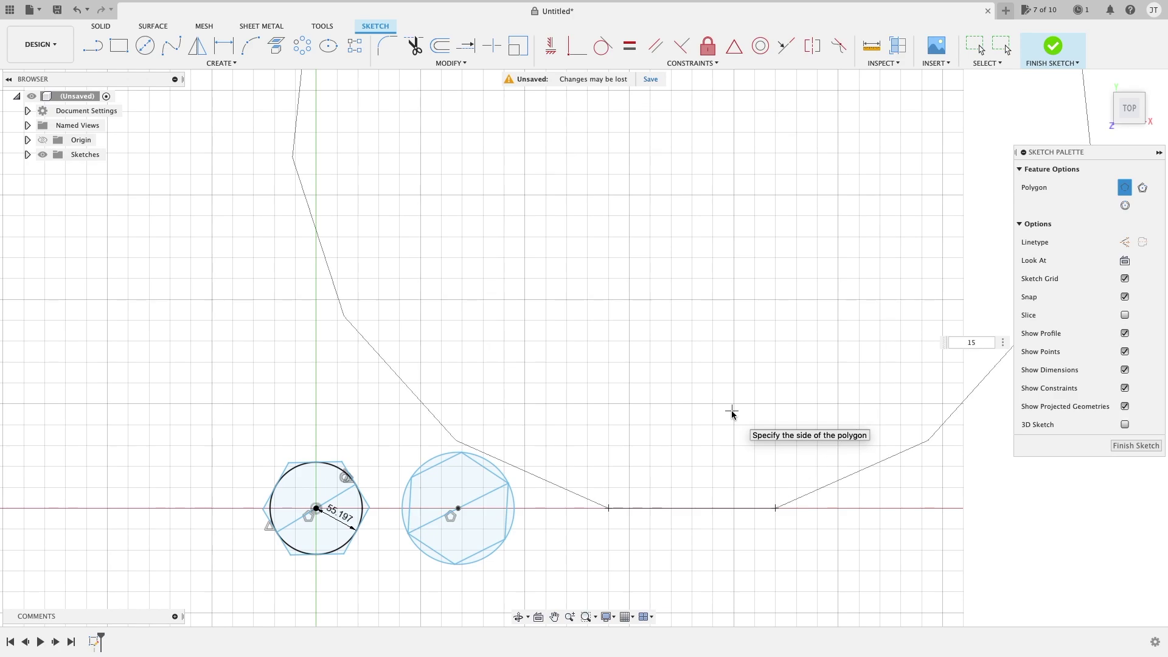
scroll(730, 412, "down", 5)
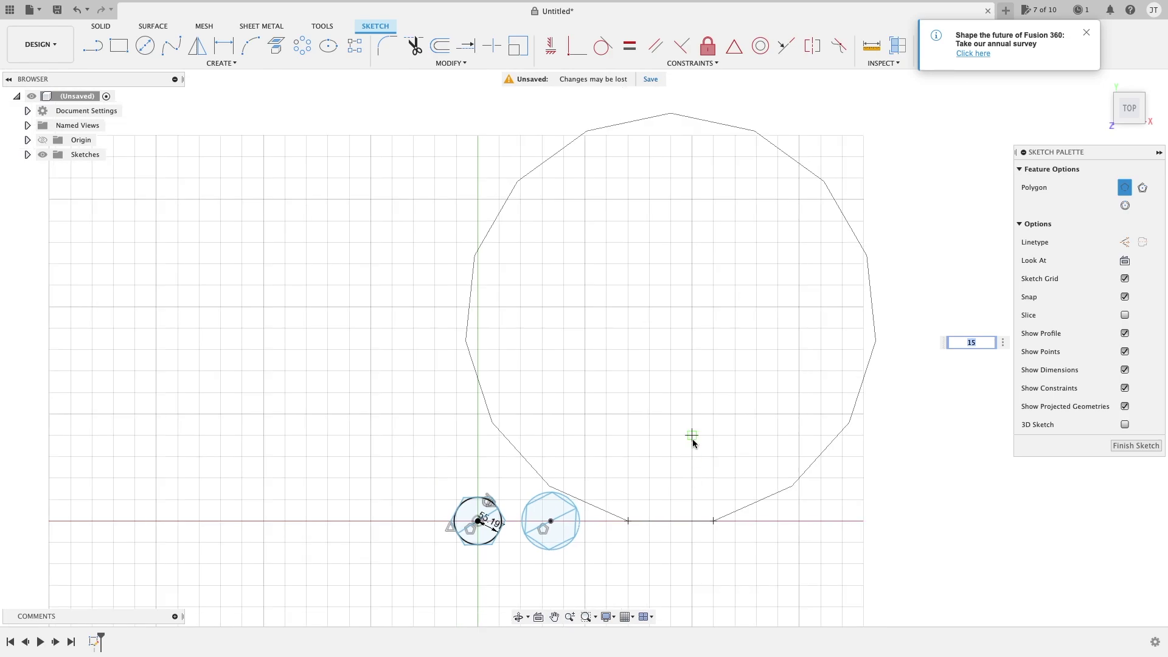
middle_click_drag(691, 438, 686, 450)
left_click(675, 429)
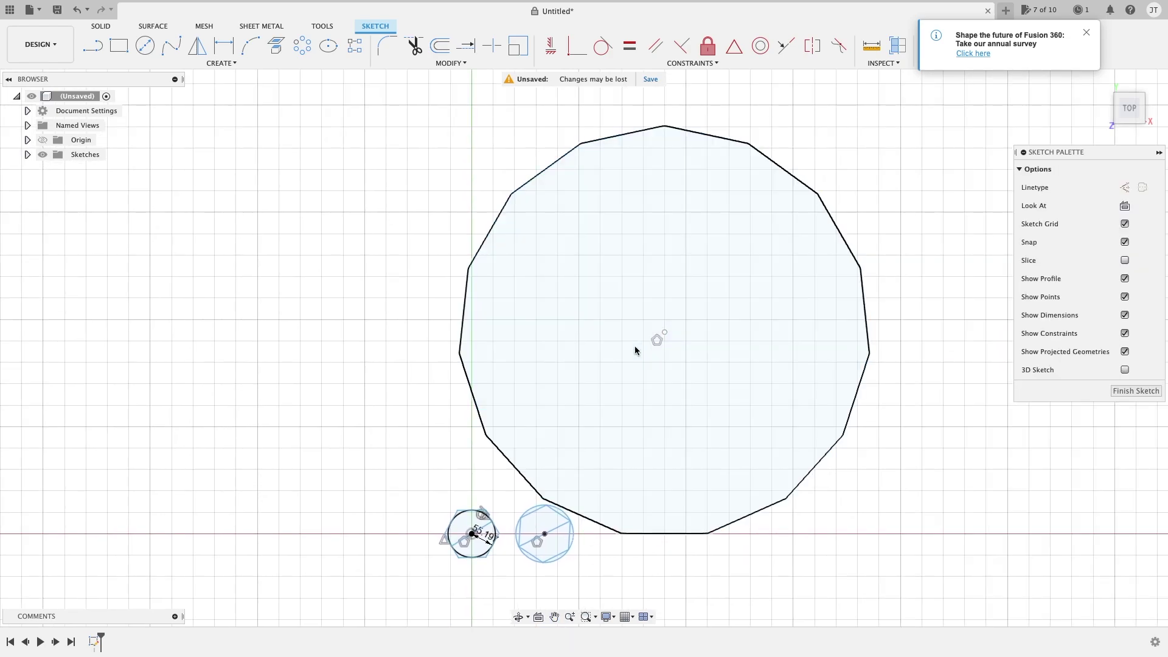
key("Escape")
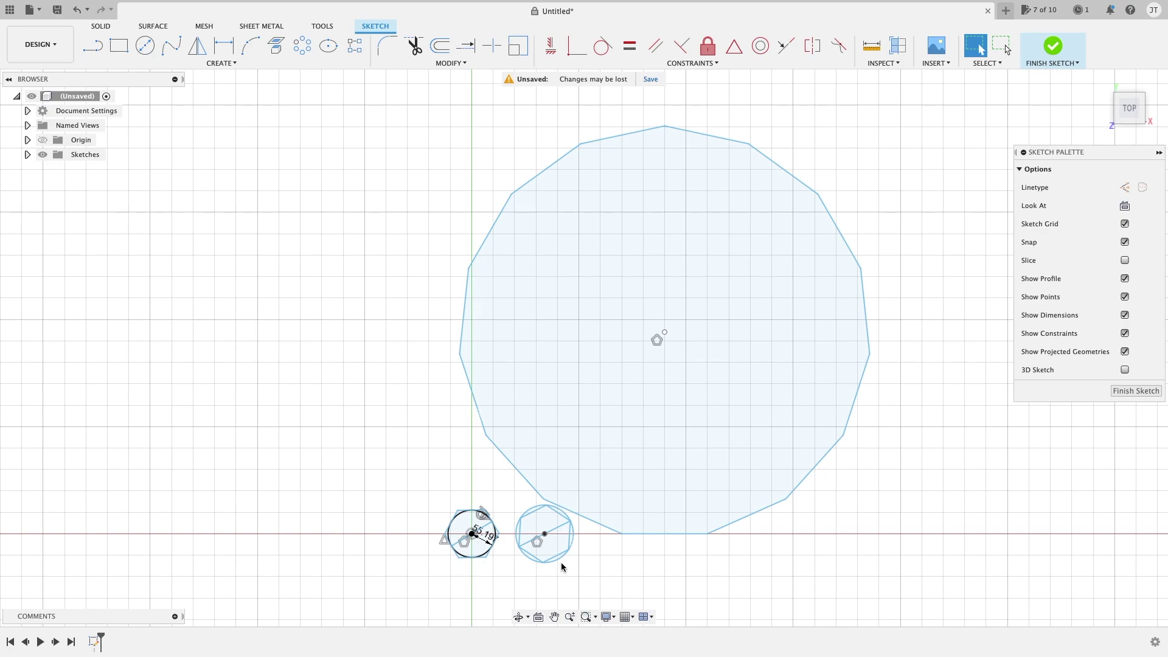
left_click(649, 540)
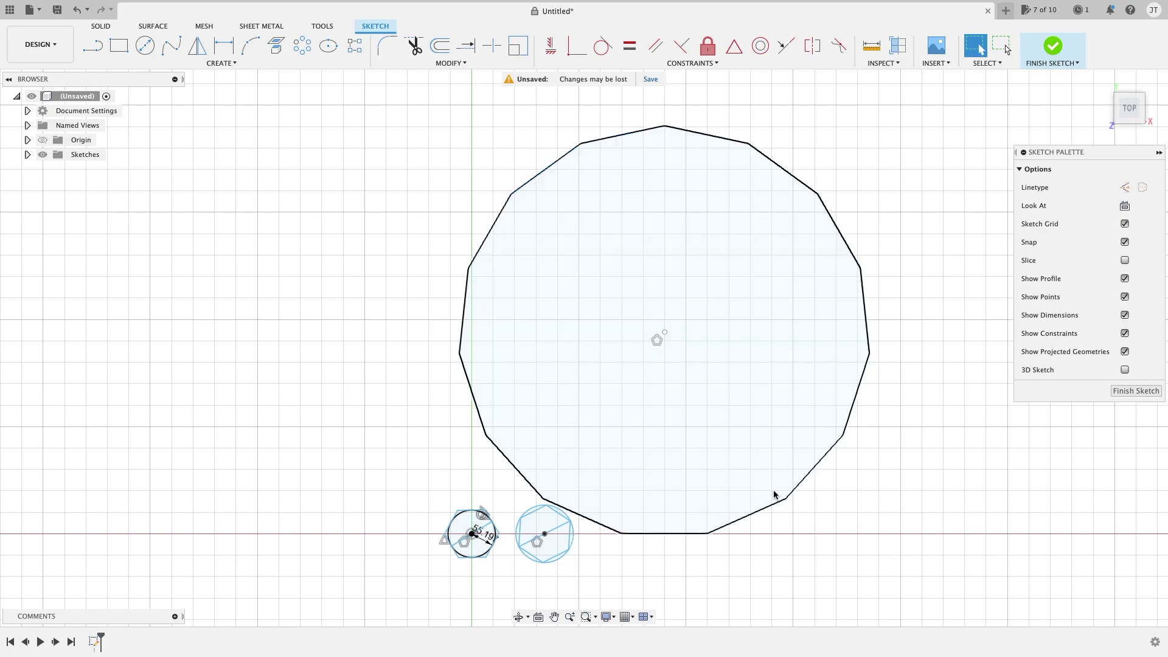
scroll(713, 398, "up", 3)
middle_click_drag(693, 399, 629, 335)
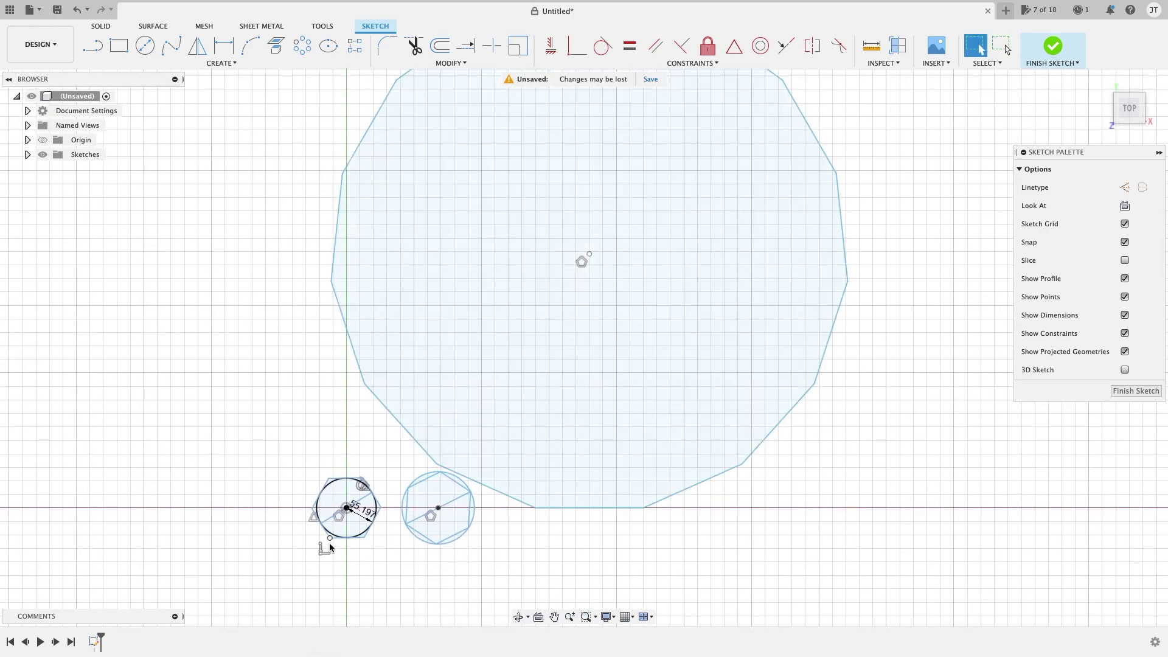
Look over the Create menu's shape tools, including Polygon, Slot and Ellipse.
left_click(237, 63)
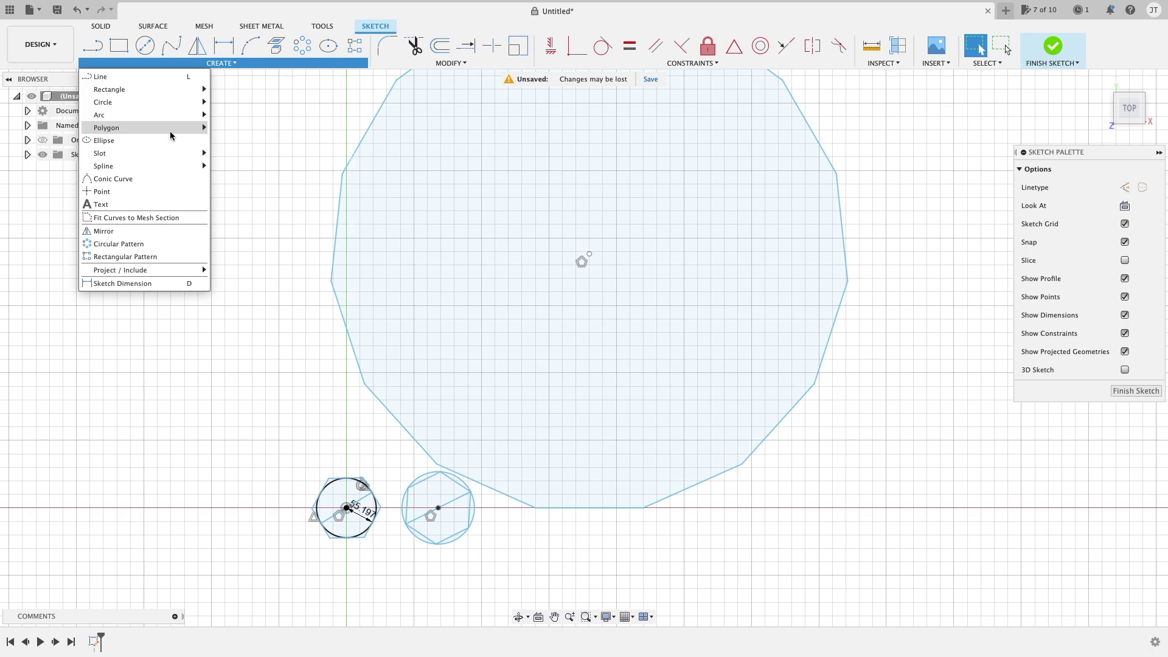
mouse_move(157, 153)
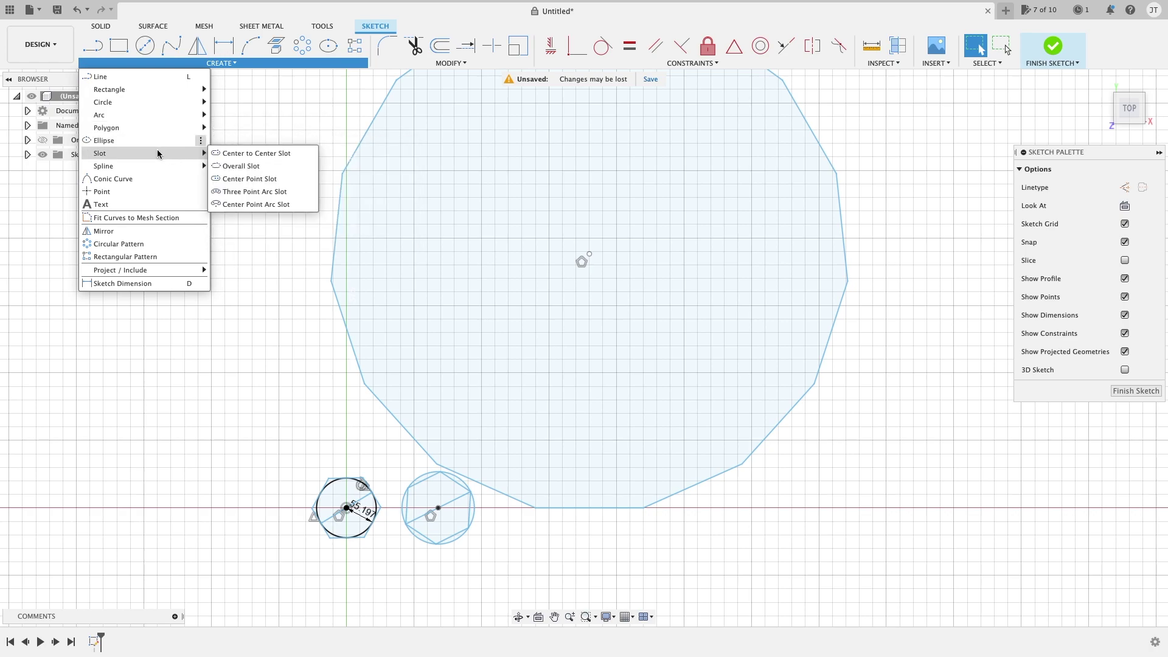